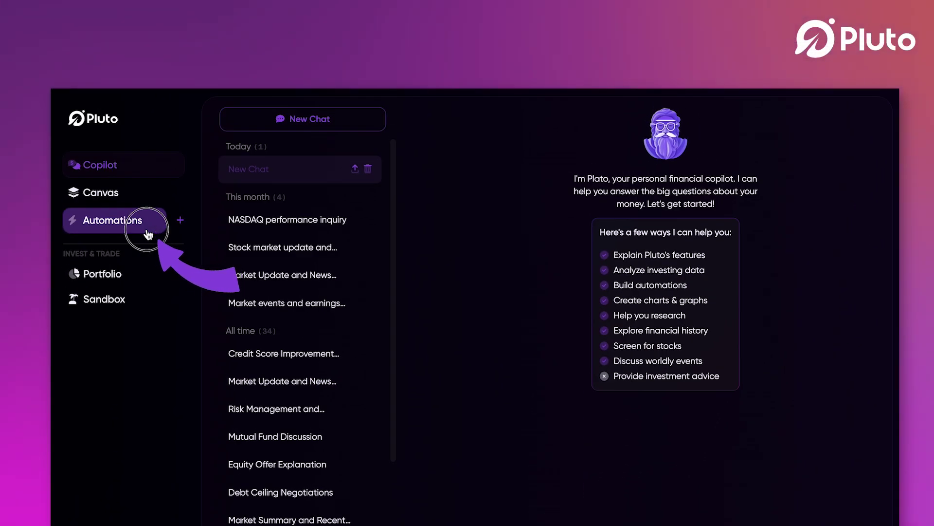
Step: Create a new AI-built automation, Galactic Gibby, from the Automations library
click(148, 235)
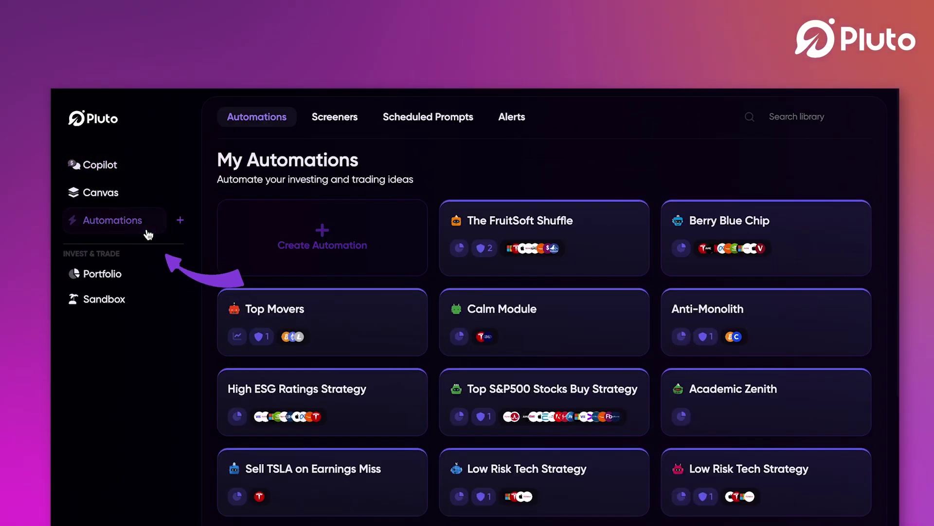
click(348, 252)
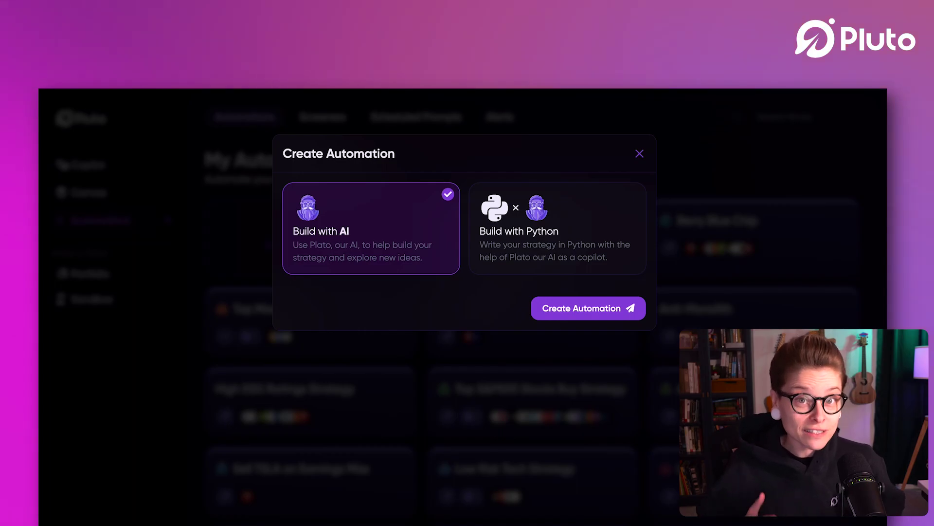
click(640, 316)
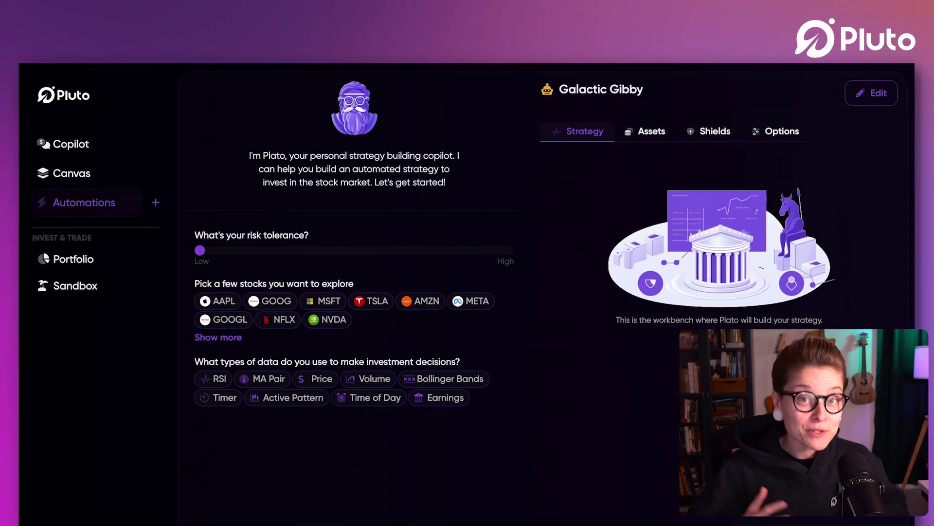
Step: Review the Assets, Shields and Options tabs, then return to the Strategy workbench
click(656, 146)
click(691, 141)
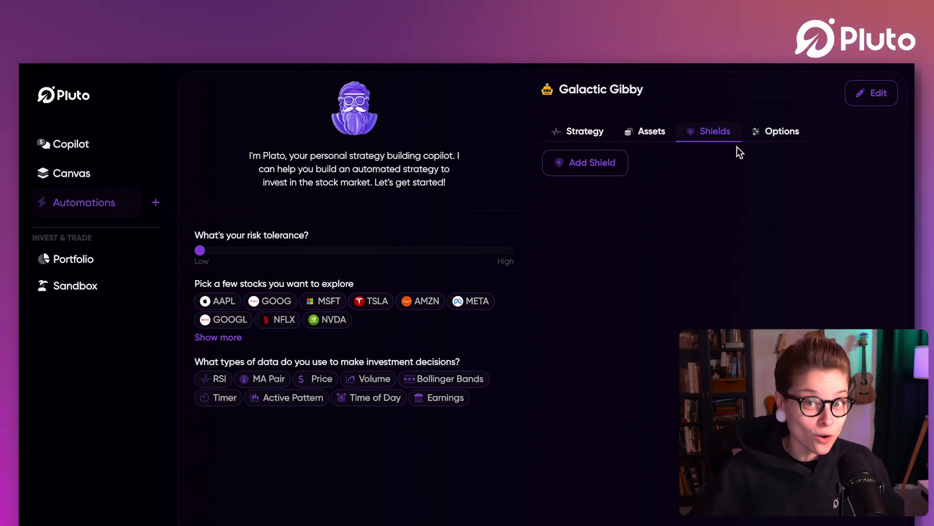
click(766, 136)
click(580, 140)
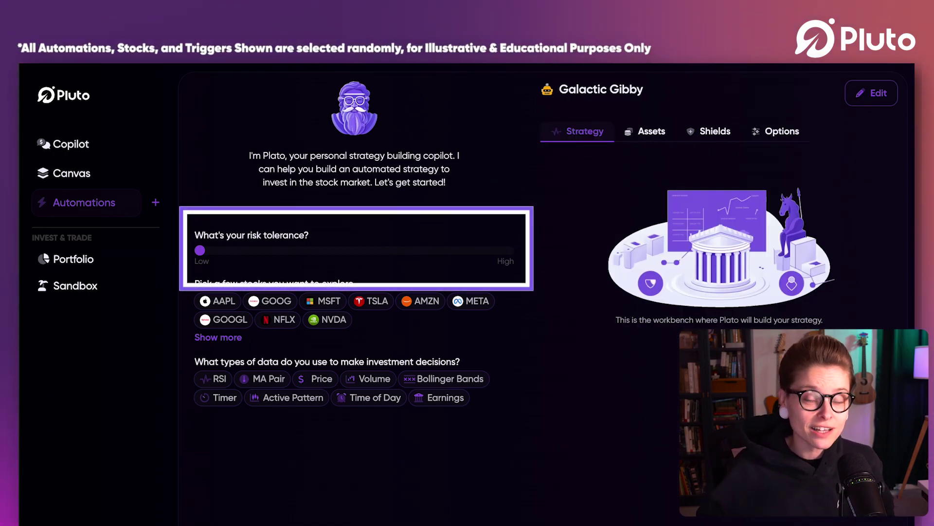
Step: Keep risk tolerance low, choose AAPL, GOOG, MSFT and TSLA, and add Volume data
mouse_move(205, 253)
mouse_down()
mouse_move(393, 254)
mouse_move(180, 250)
mouse_up()
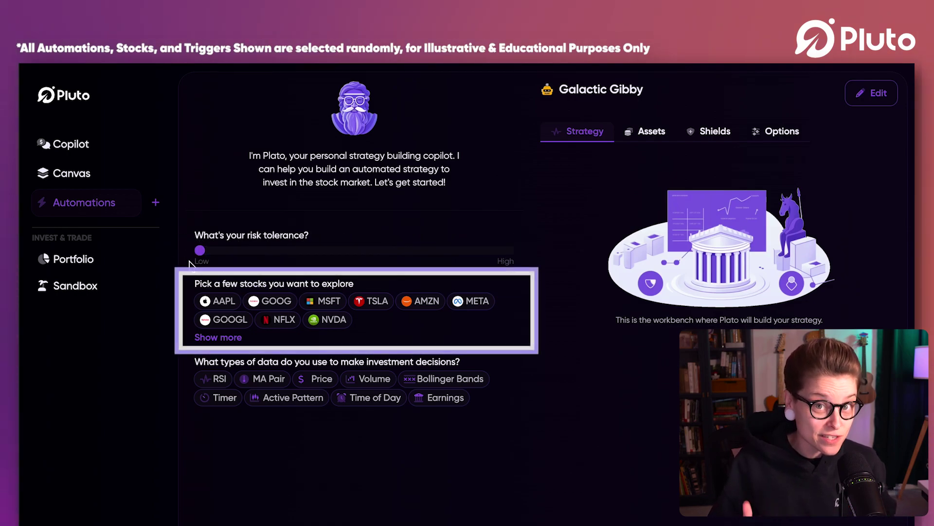
click(207, 301)
click(273, 301)
click(306, 302)
click(377, 301)
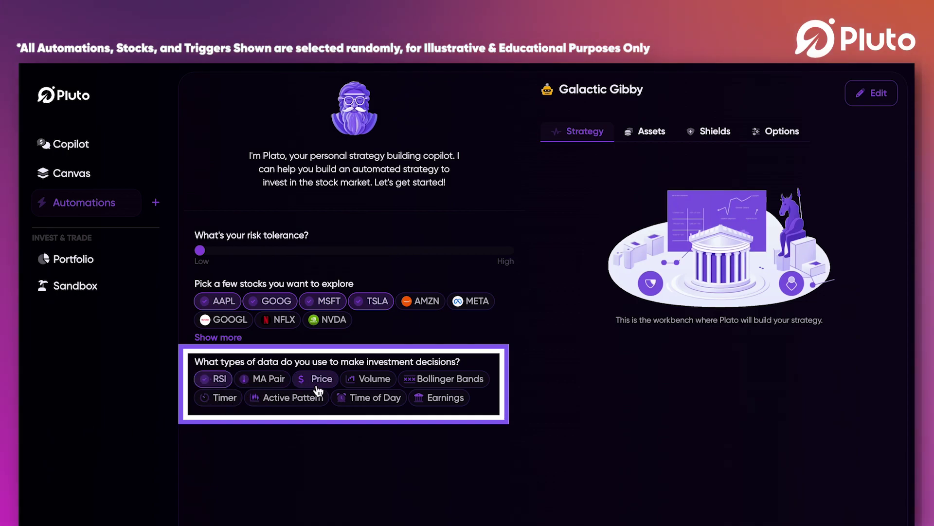
click(369, 384)
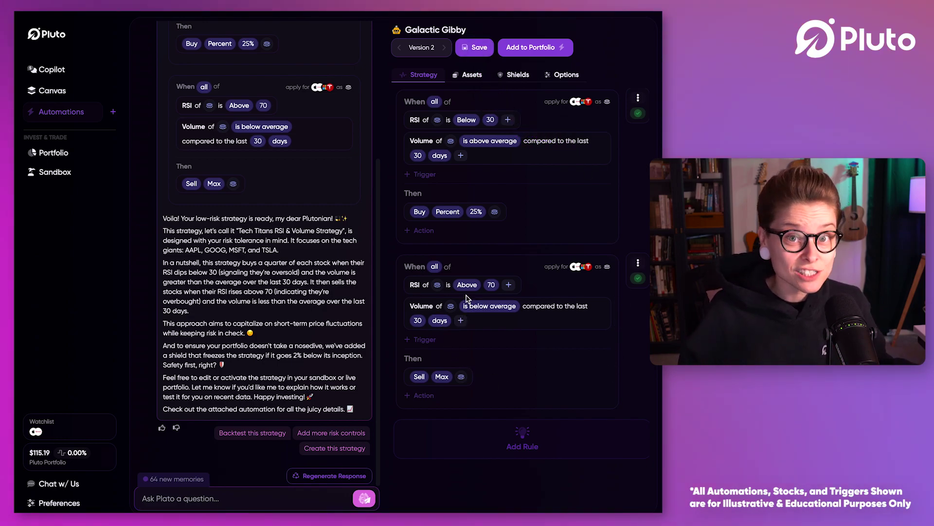
Step: Save Plato's generated RSI-and-volume strategy as Version 2 and reopen its rules for editing
click(487, 52)
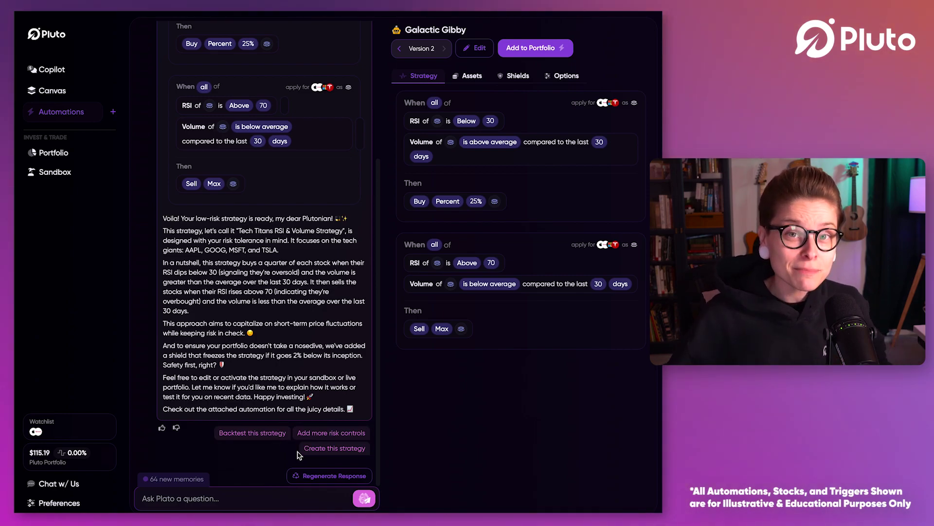
click(479, 54)
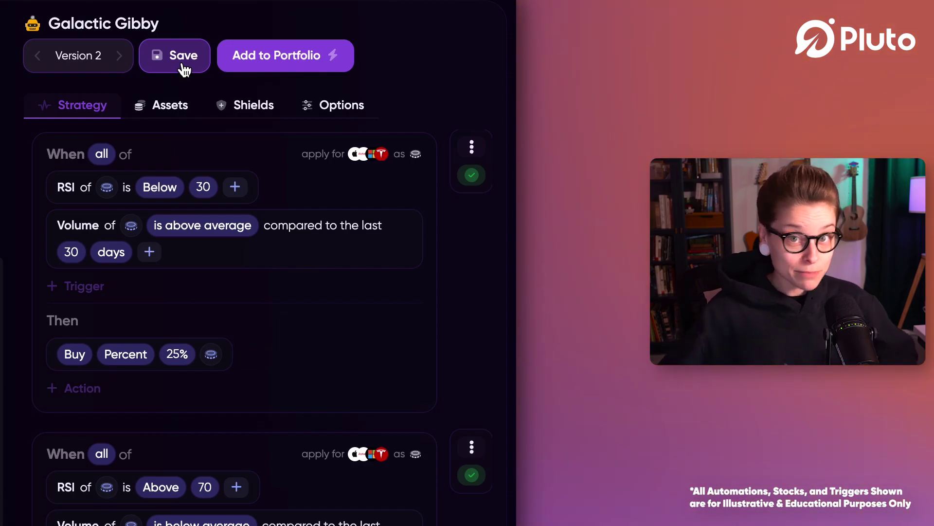
Step: Save as Version 3, reviewing Buy/Short and All/Any/None/At least options without changes
click(184, 70)
click(74, 356)
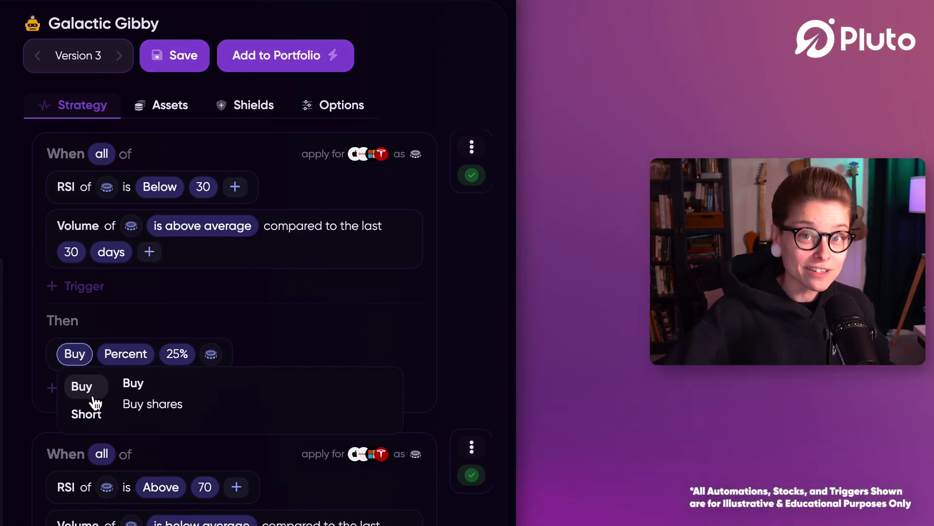
click(103, 156)
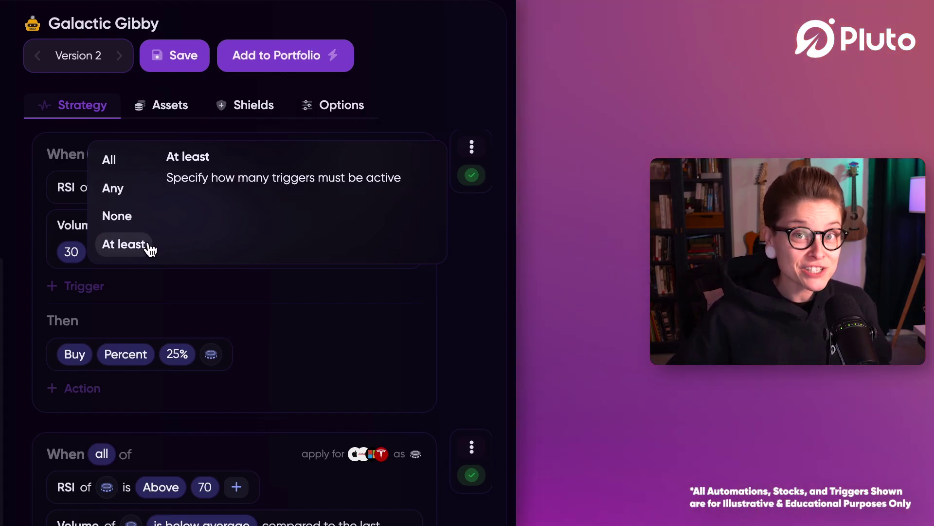
click(147, 137)
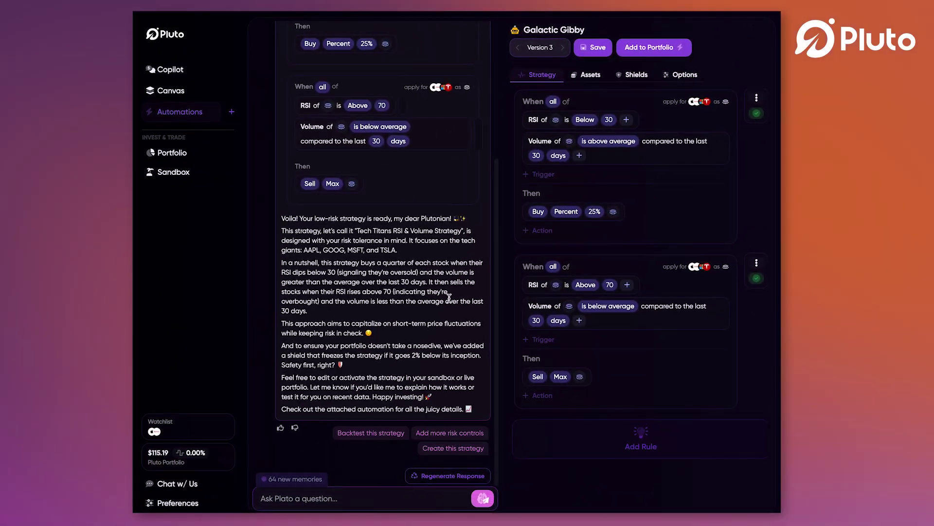
Step: Create automation Limitless Laser Beam and prompt Plato with the Tesla earnings sell/buy rules
click(232, 112)
click(553, 179)
text(If Tesla m)
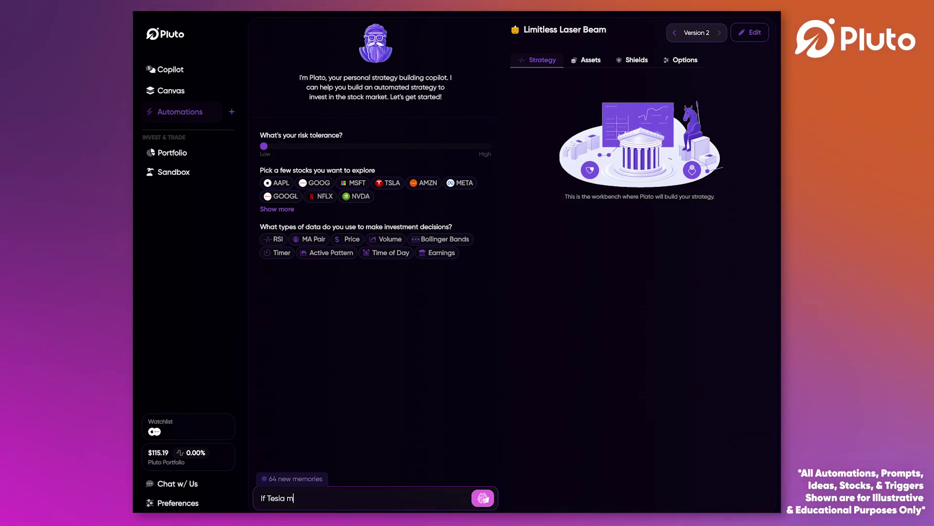
text(issed earnings 4 of 6 recent quarters, then sel)
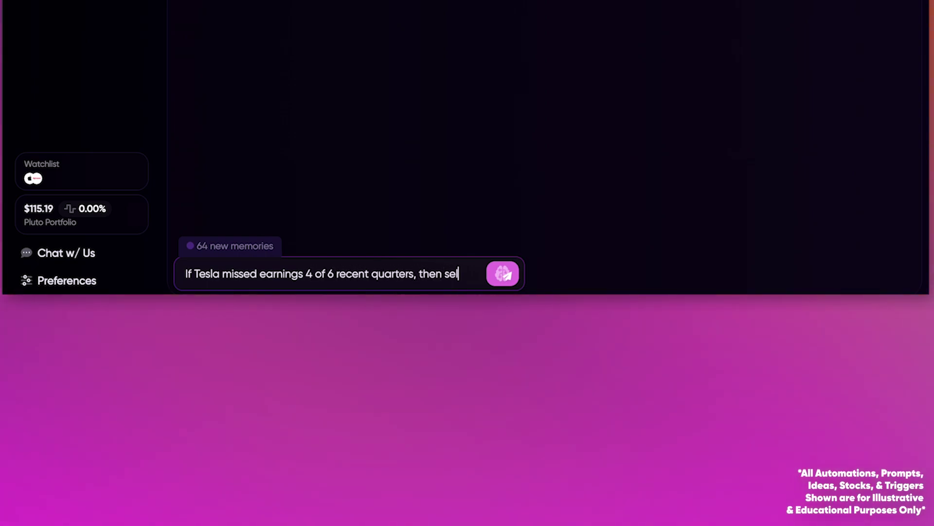
text( Tesla. If Tesla meets earnings 4 of 6 recent quarters)
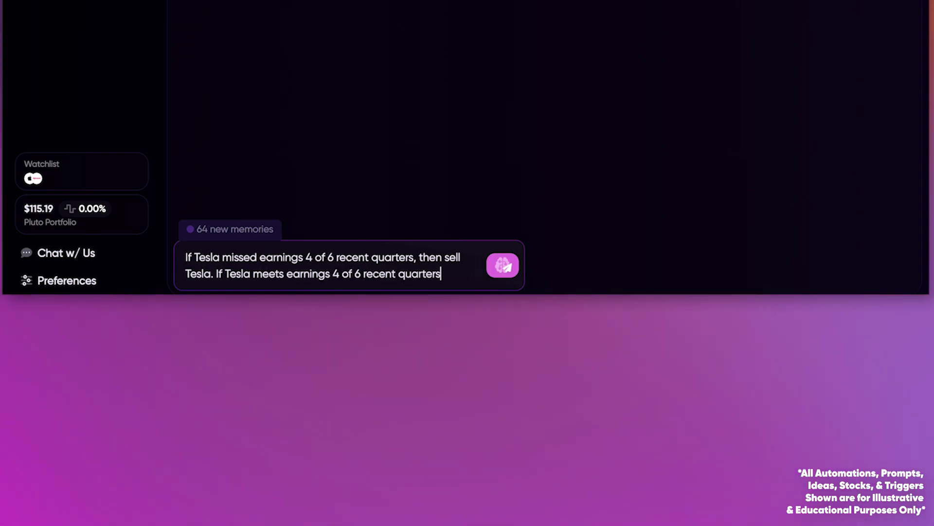
text(en buysla.)
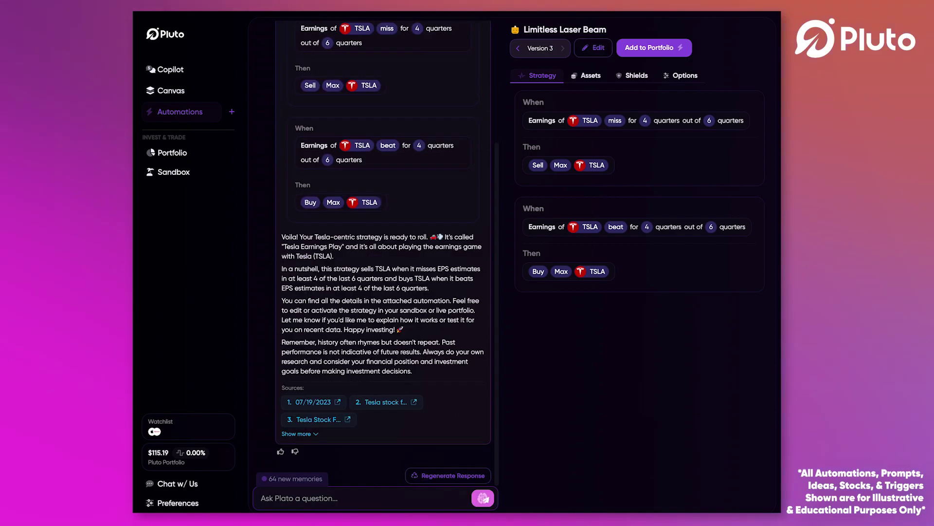
Step: Ask Plato how the strategy would have performed, then request a shield
text(H)
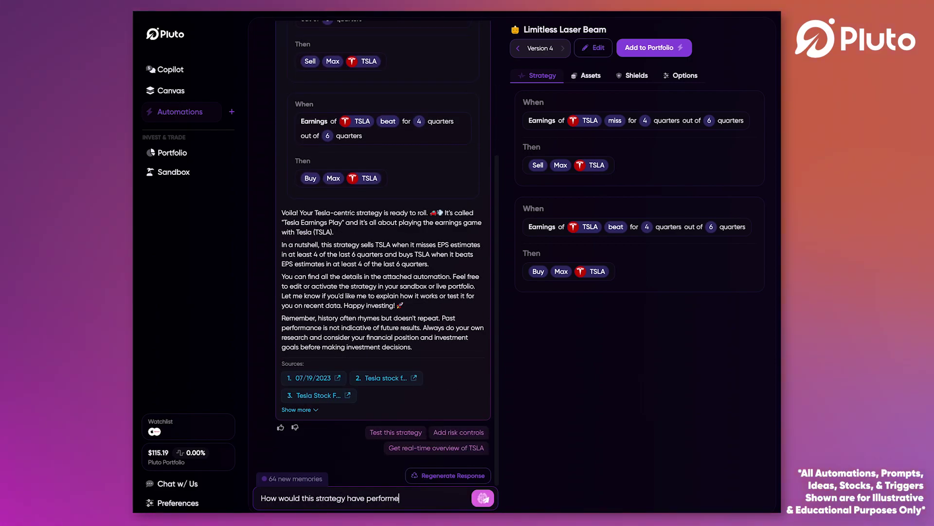
click(483, 501)
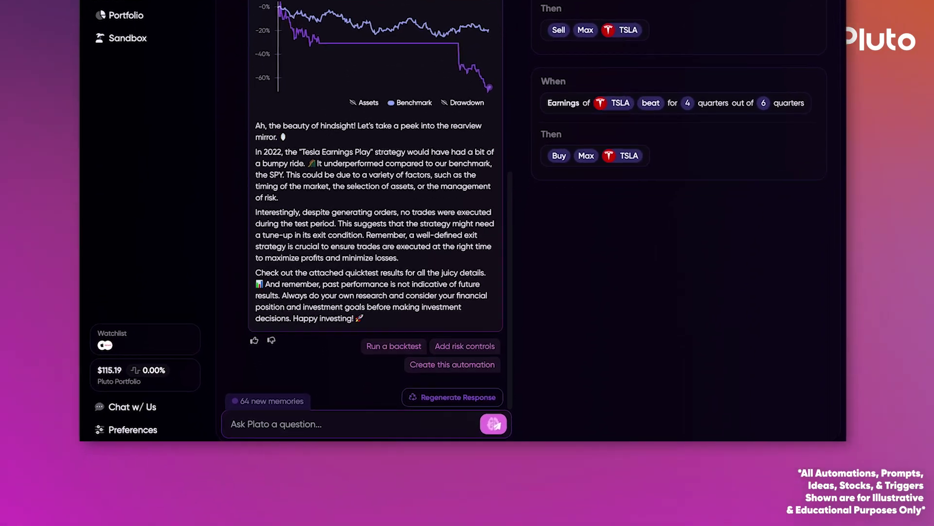
text(4)
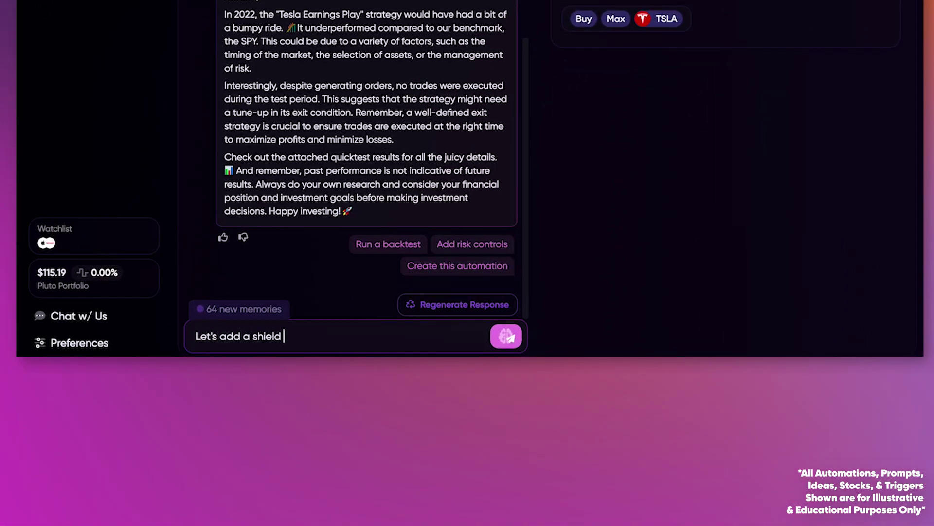
click(506, 347)
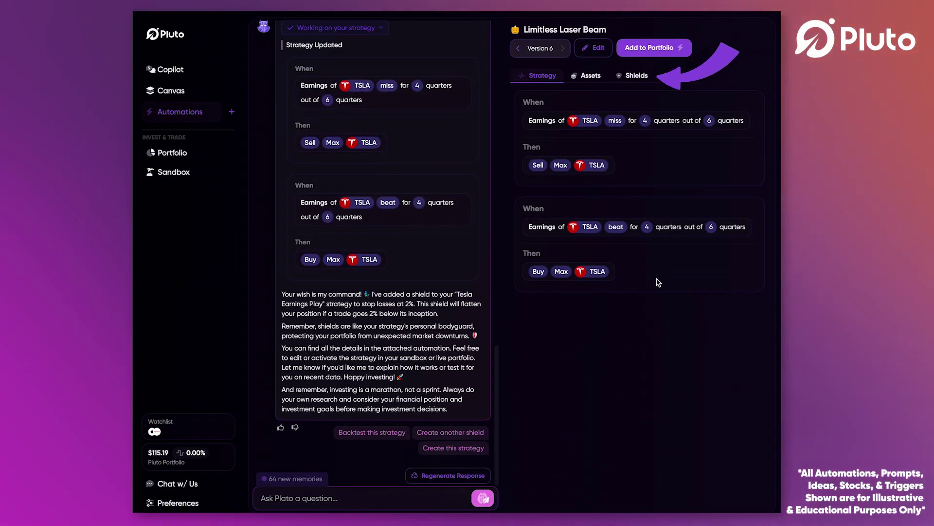
Step: Confirm the 2% stop-loss shield and rerun the backtest, graded C at +4.19%
click(650, 83)
click(537, 79)
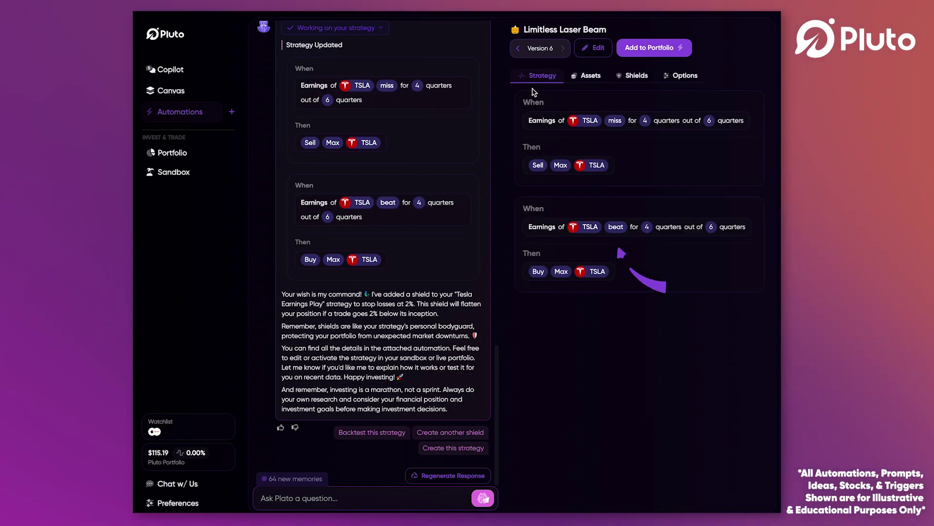
click(372, 432)
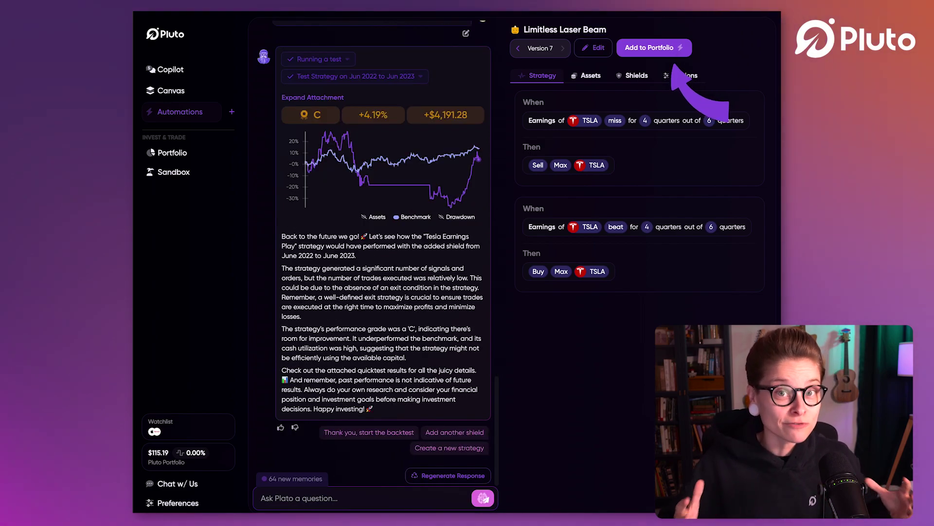
Step: Start activating Limitless Laser Beam in the Practice portfolio
click(658, 48)
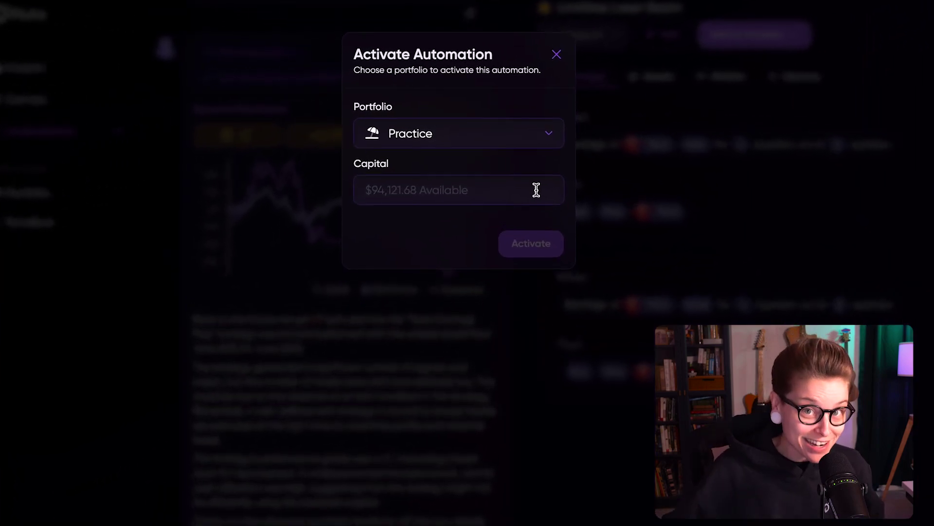